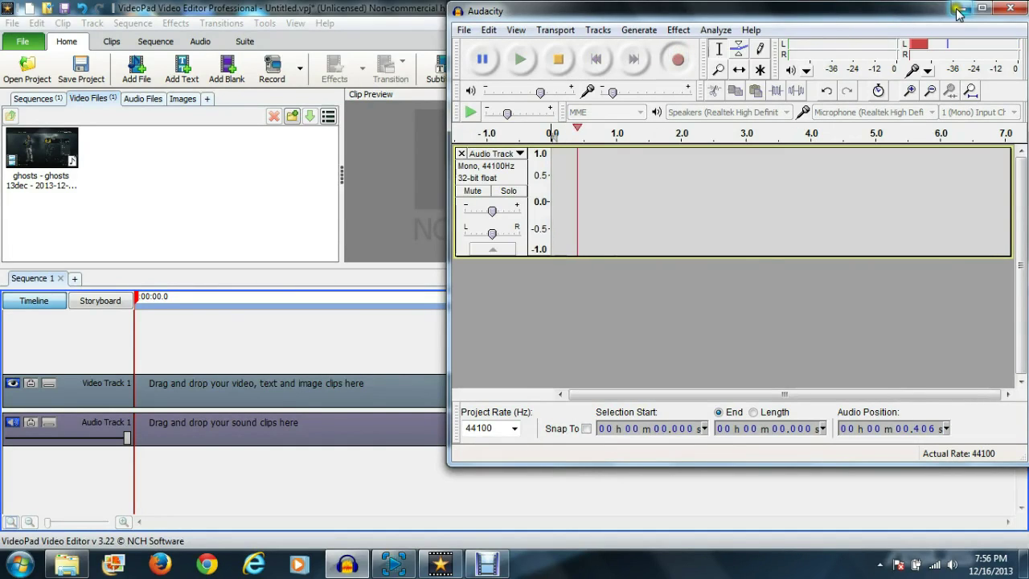
Minimize Audacity and select the ghosts gameplay clip in VideoPad's media bin.
{"action": "left_click", "coordinate": [958, 8]}
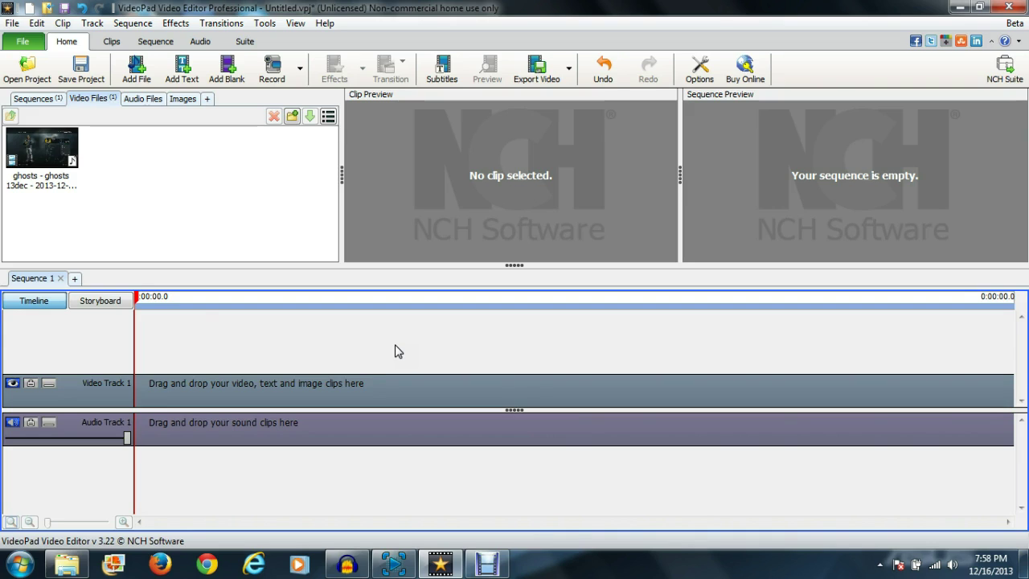
{"action": "left_click", "coordinate": [45, 155]}
Put the ghosts clip on Video Track 1, split it at 0:00:20.0, and delete the remainder.
{"action": "left_click_drag", "start_coordinate": [46, 155], "coordinate": [229, 408]}
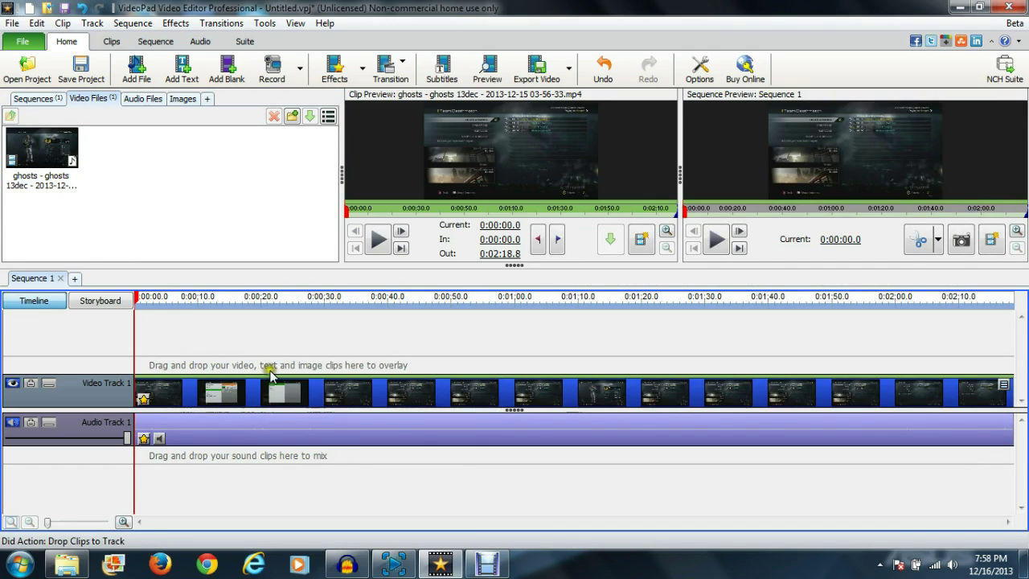
{"action": "left_click", "coordinate": [123, 522]}
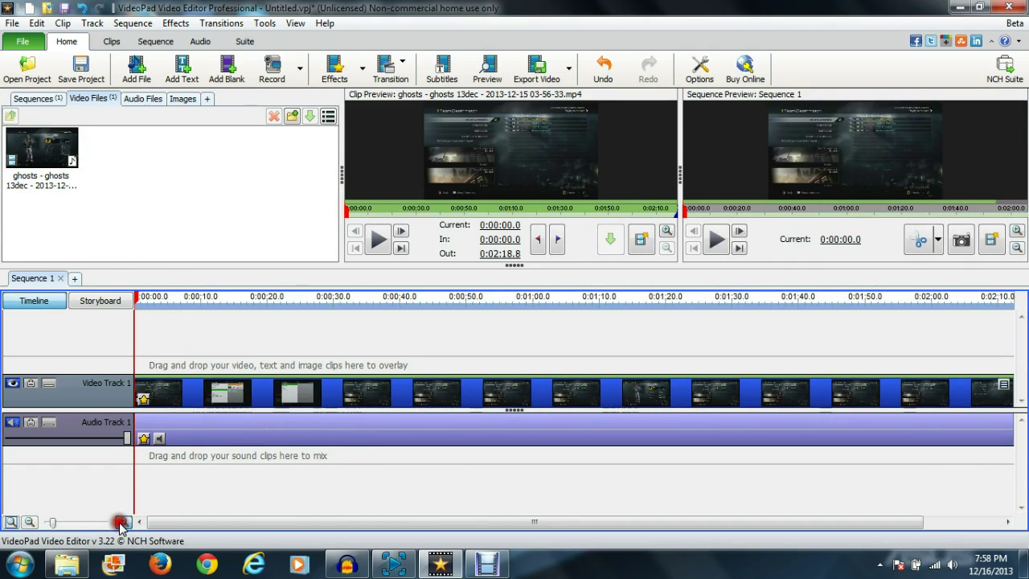
{"action": "left_click", "coordinate": [123, 522]}
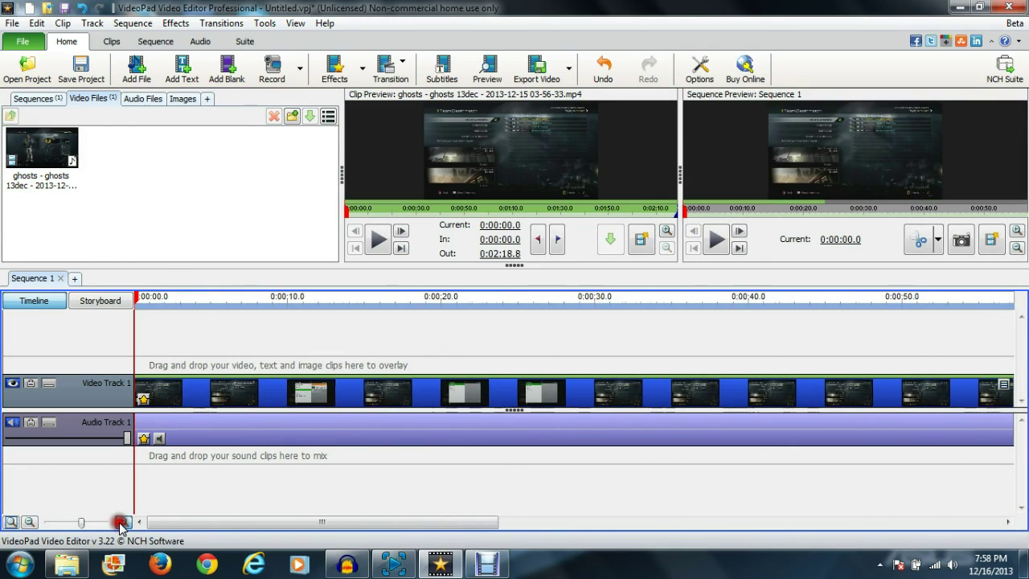
{"action": "left_click", "coordinate": [442, 305]}
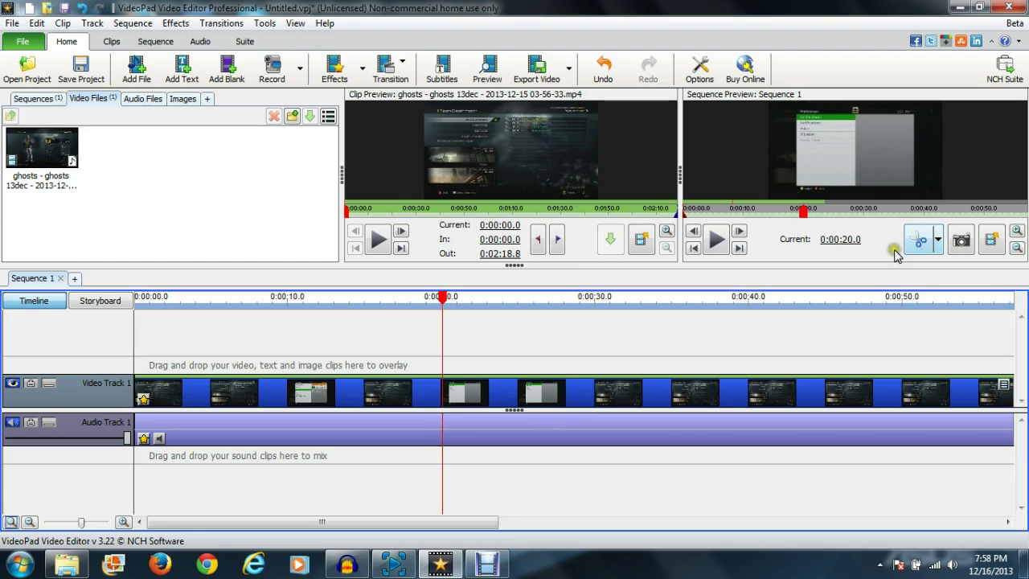
{"action": "left_click", "coordinate": [916, 241]}
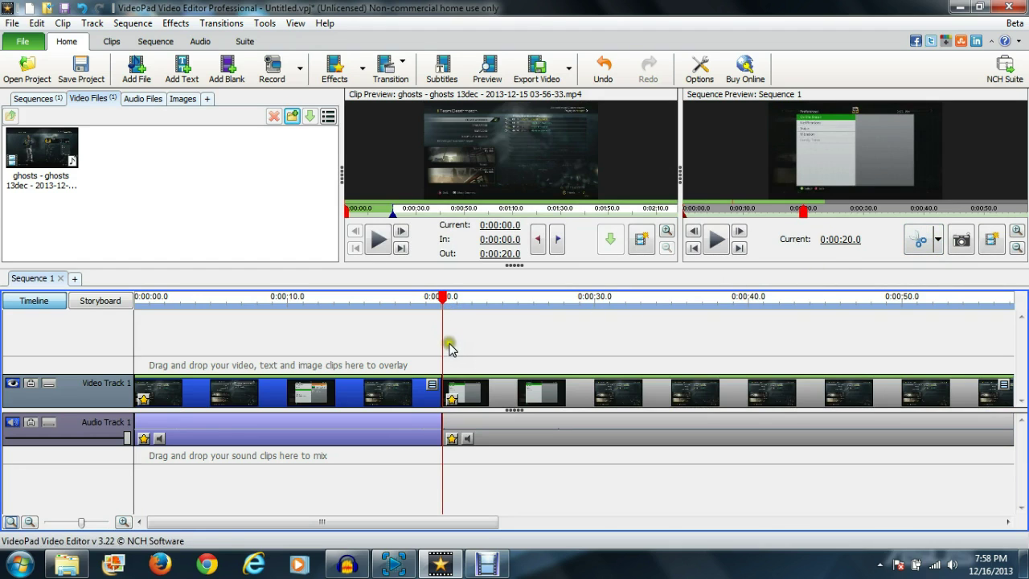
{"action": "right_click", "coordinate": [516, 391]}
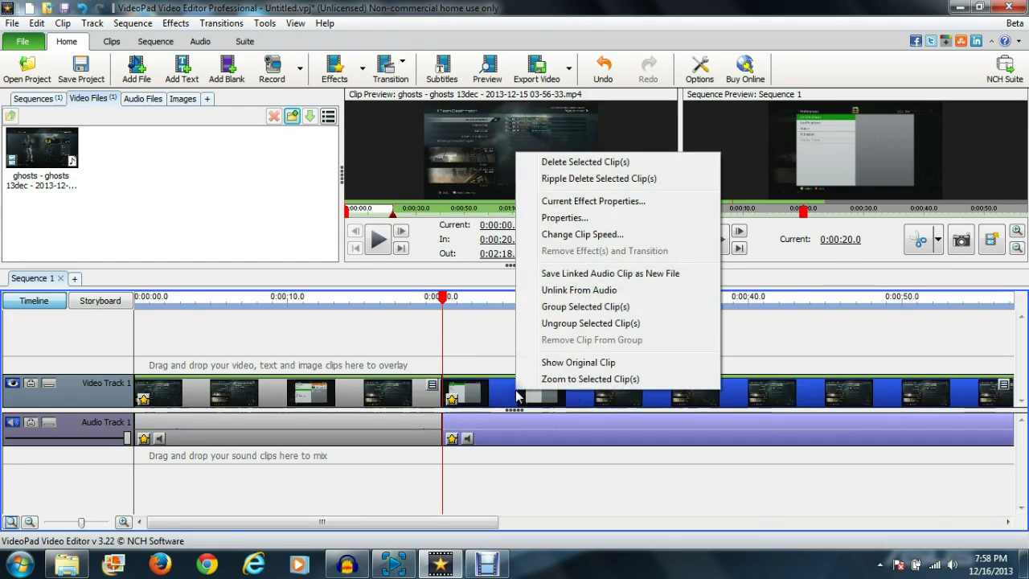
{"action": "left_click", "coordinate": [617, 162]}
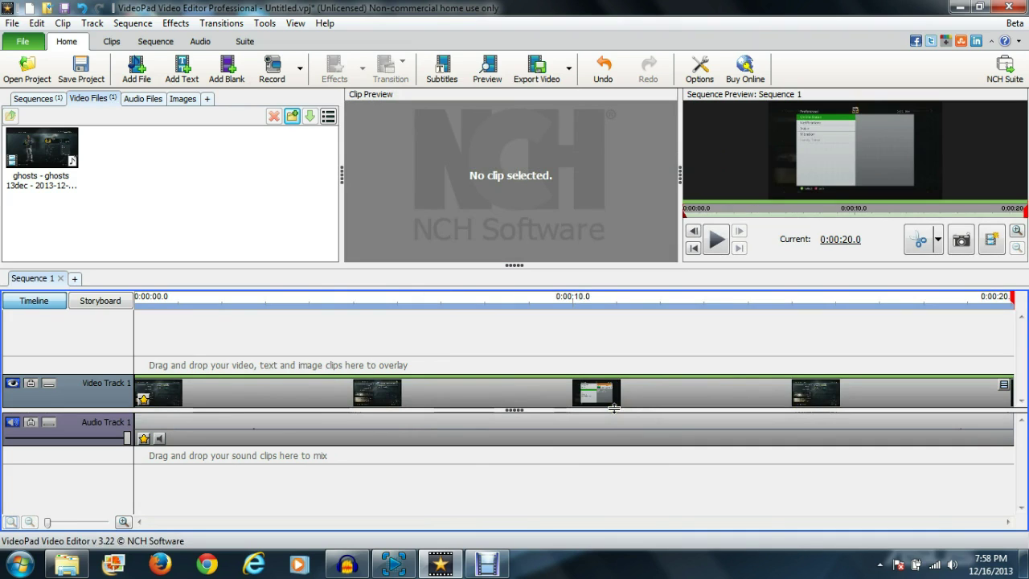
Split the clip at 0:00:10.0 and join the halves with a 2-second Shatter transition.
{"action": "left_click", "coordinate": [574, 307]}
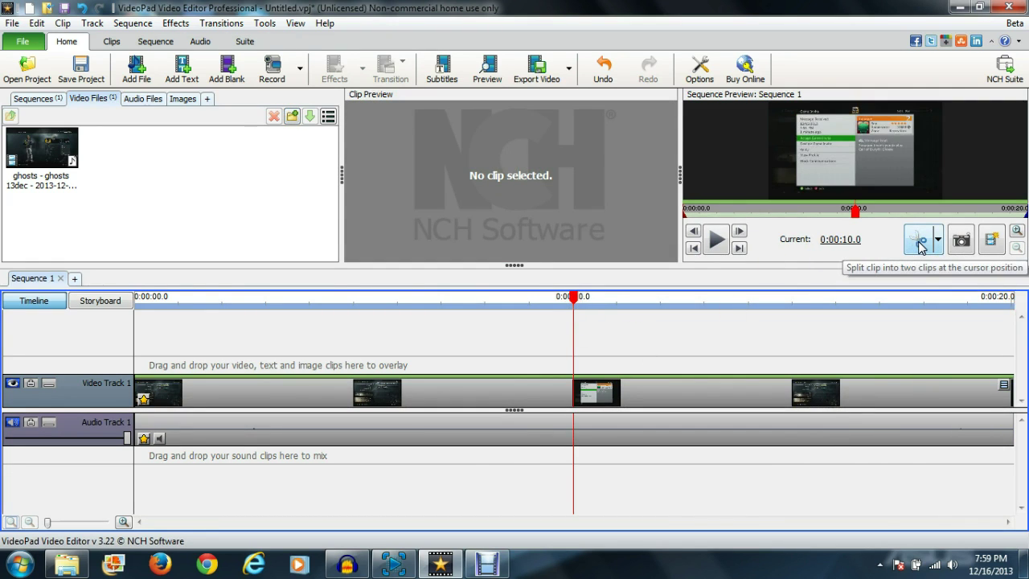
{"action": "left_click", "coordinate": [919, 244]}
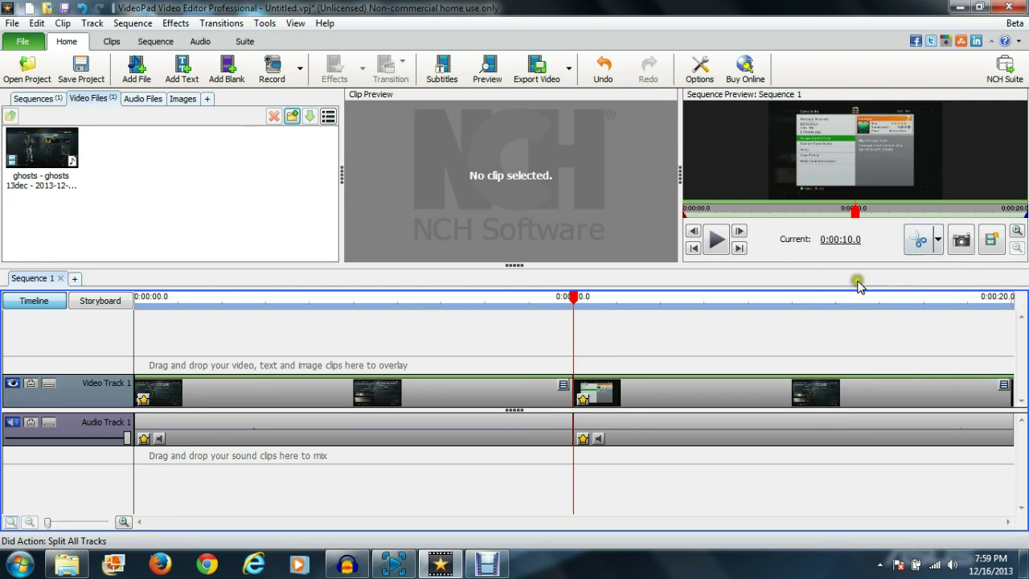
{"action": "left_click", "coordinate": [563, 386]}
{"action": "mouse_move", "coordinate": [627, 351]}
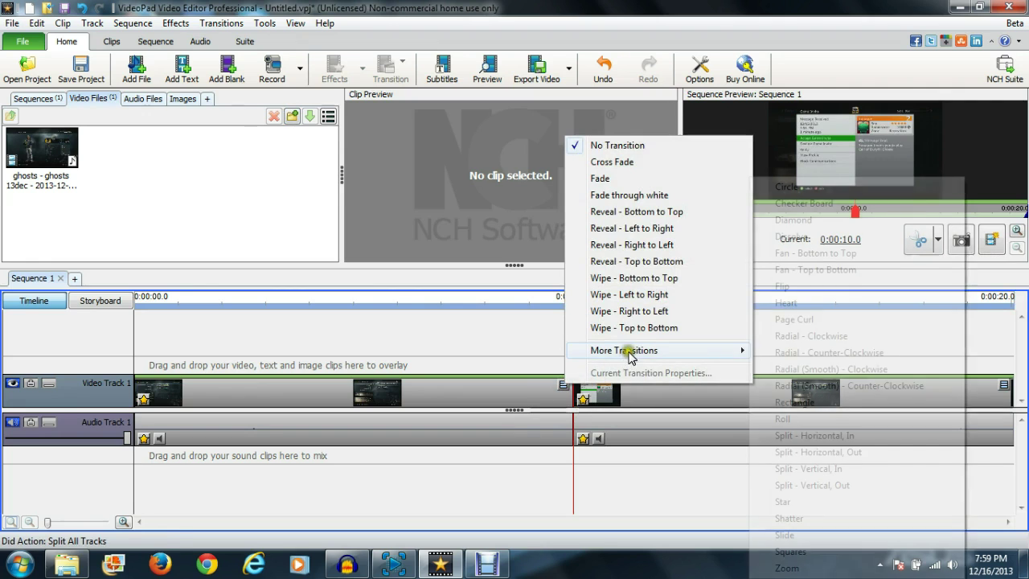
{"action": "left_click", "coordinate": [784, 536]}
{"action": "left_click_drag", "start_coordinate": [638, 263], "coordinate": [632, 265]}
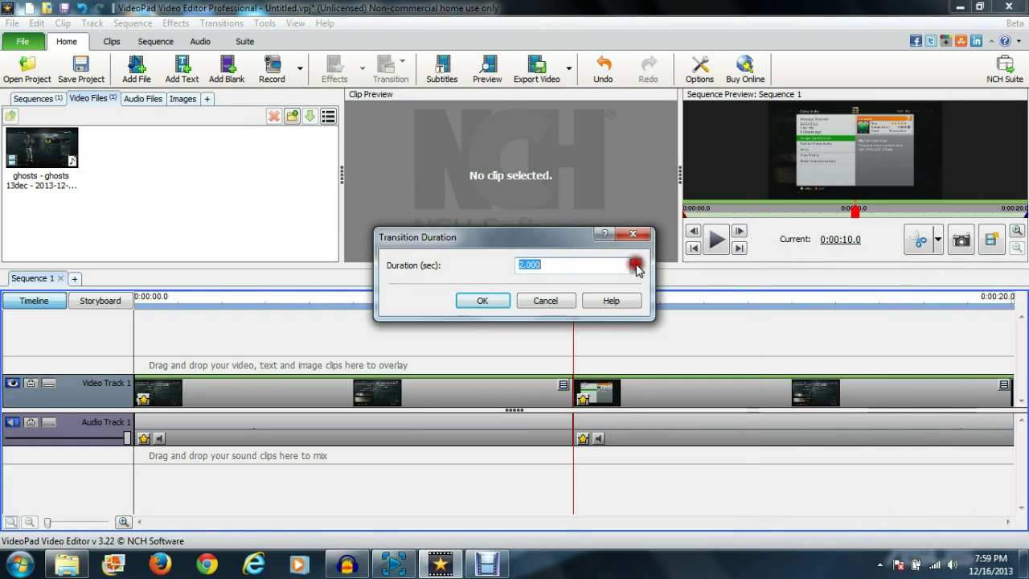
{"action": "left_click", "coordinate": [482, 301]}
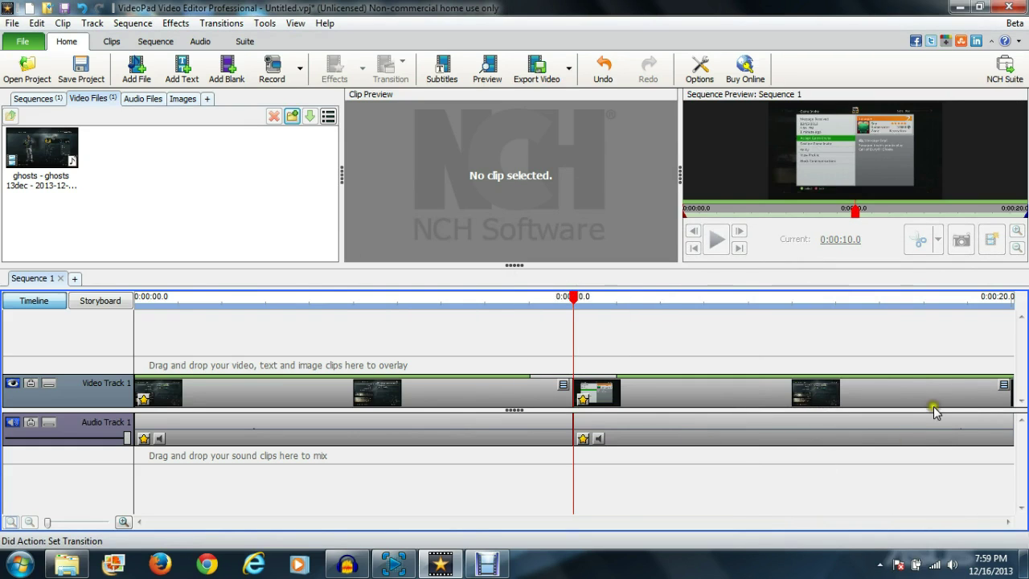
Add a 3.000-second Dissolve transition at the end of the second clip half.
{"action": "left_click", "coordinate": [1005, 388]}
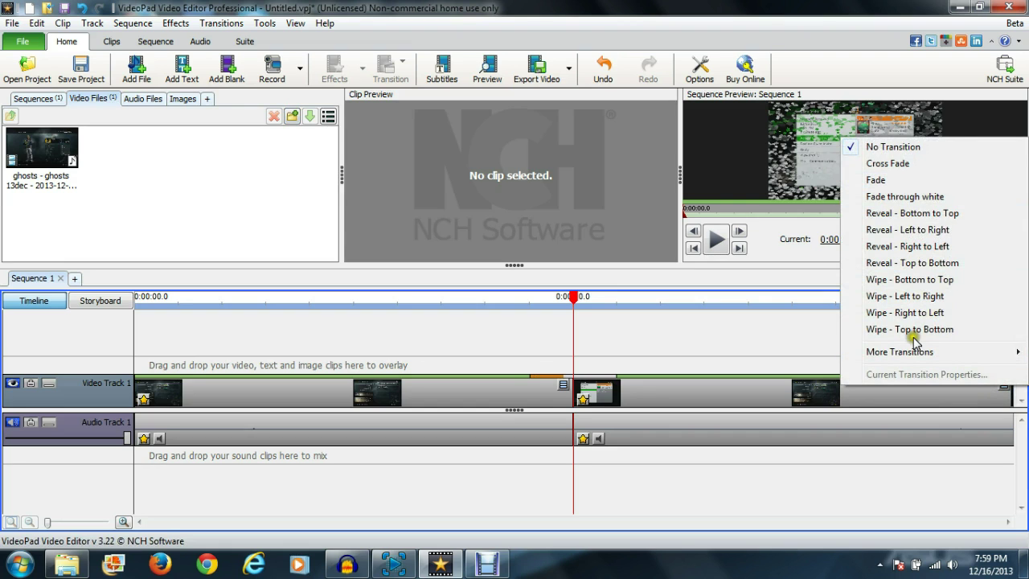
{"action": "mouse_move", "coordinate": [916, 354]}
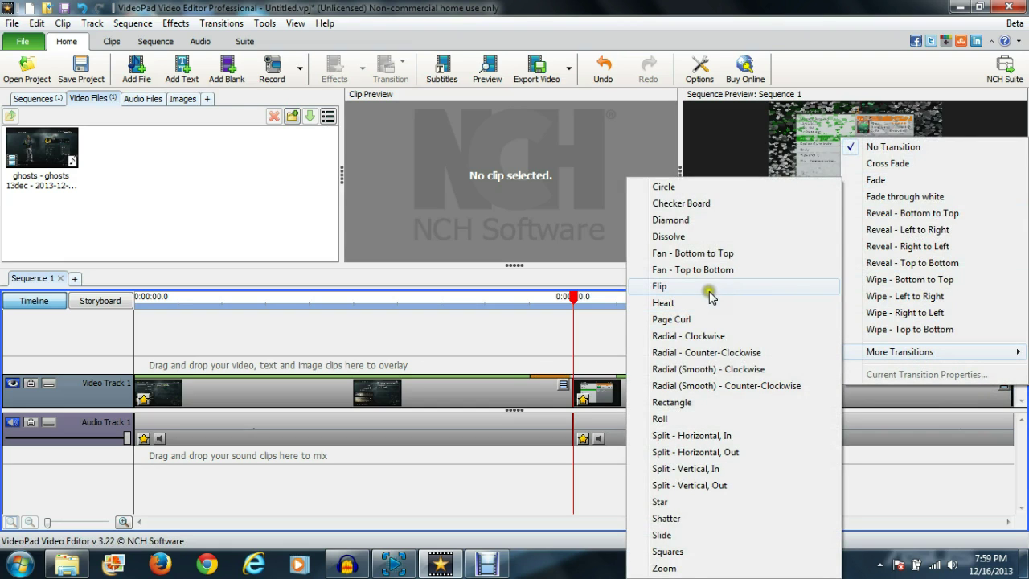
{"action": "left_click", "coordinate": [691, 237]}
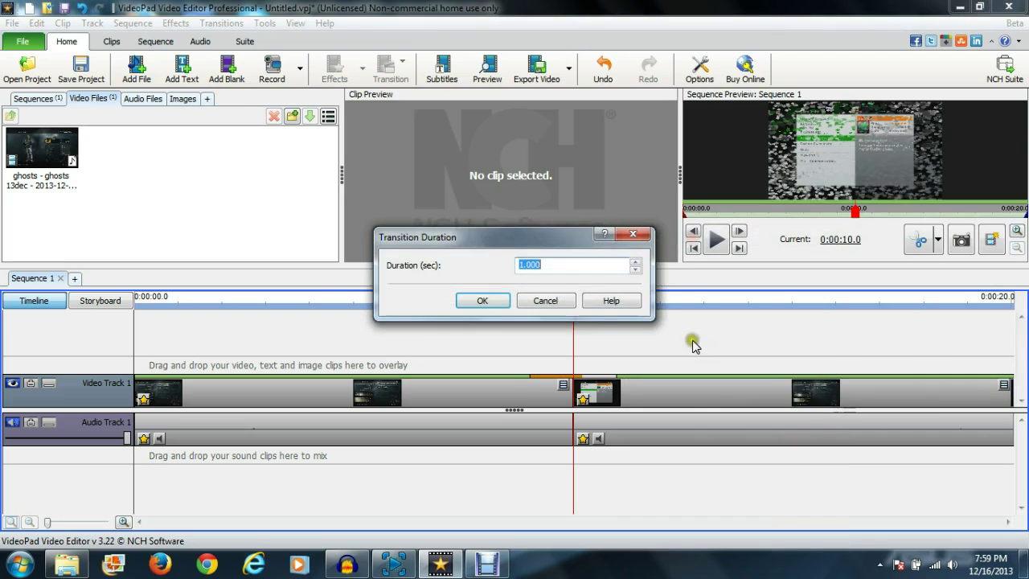
{"action": "left_click", "coordinate": [635, 261]}
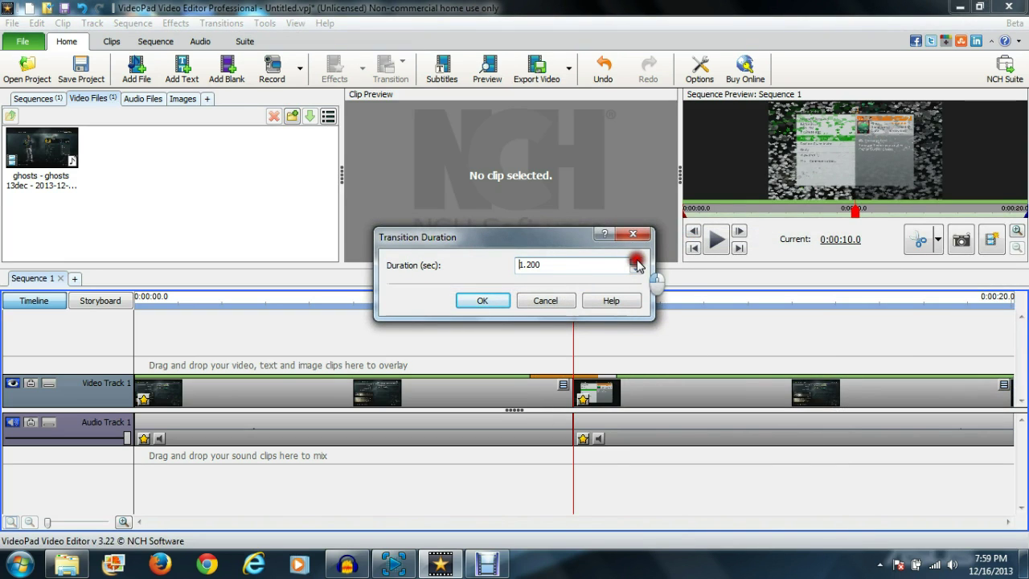
{"action": "left_click_drag", "start_coordinate": [635, 261], "coordinate": [635, 261]}
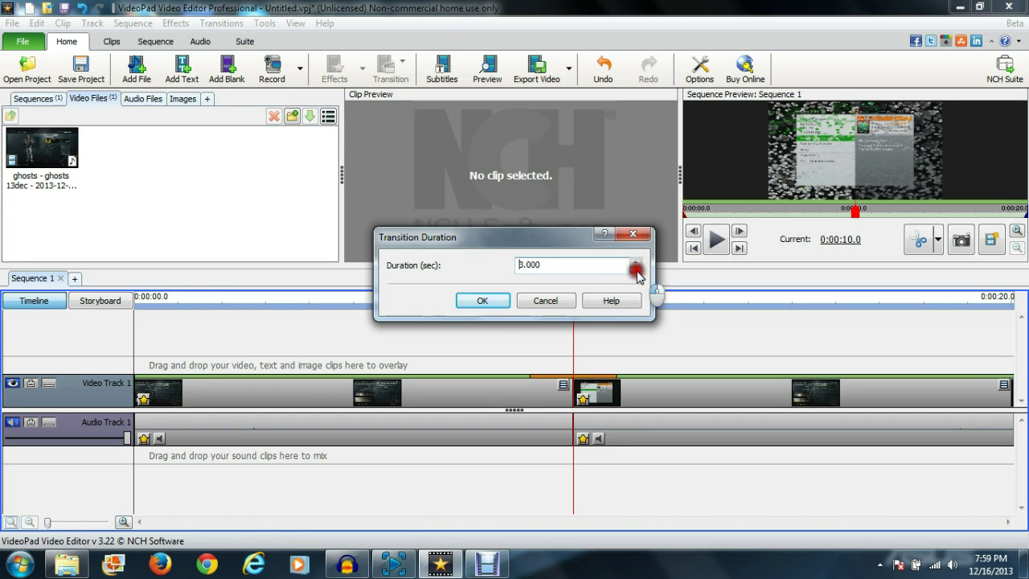
{"action": "left_click", "coordinate": [485, 301]}
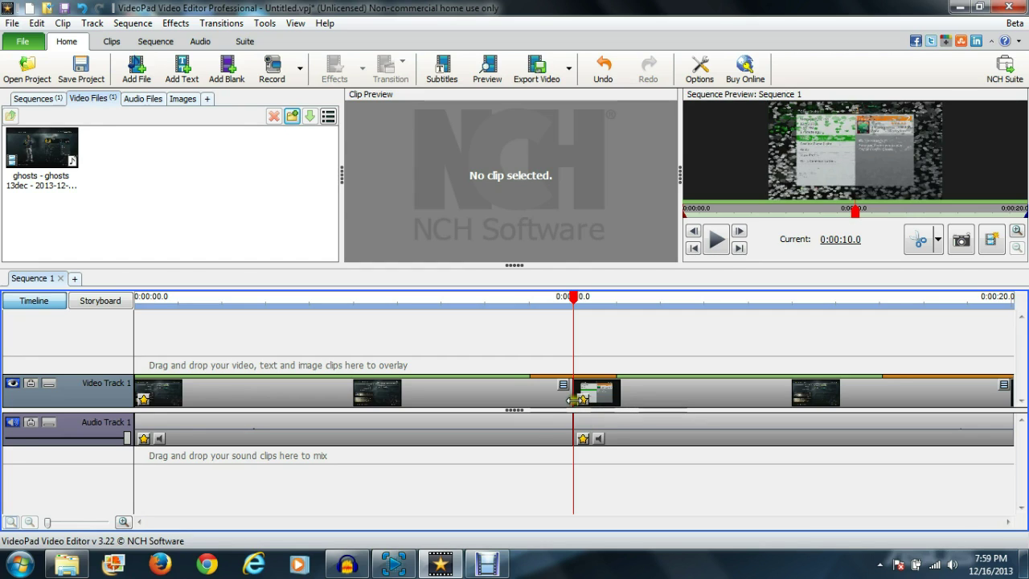
{"action": "left_click", "coordinate": [561, 435]}
{"action": "left_click", "coordinate": [570, 336]}
{"action": "left_click", "coordinate": [863, 278]}
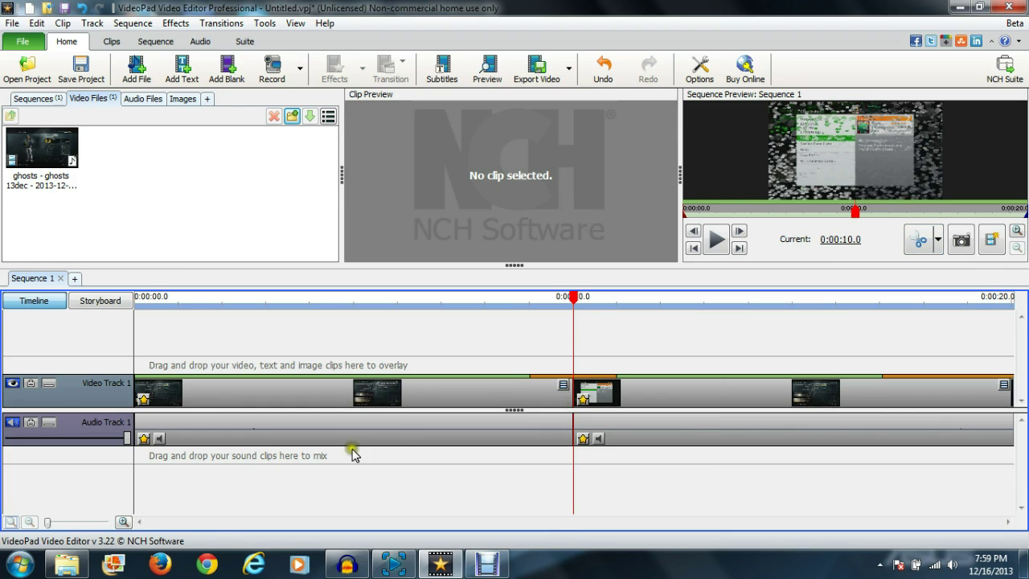
Open the Computer window listing the drives from the Windows Start menu.
{"action": "left_click", "coordinate": [23, 565]}
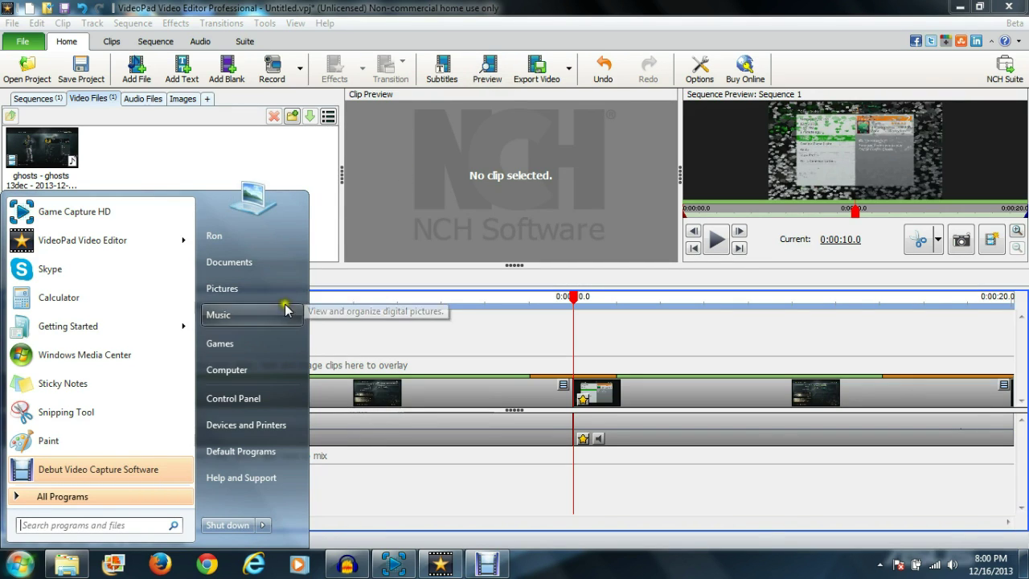
{"action": "left_click", "coordinate": [256, 372]}
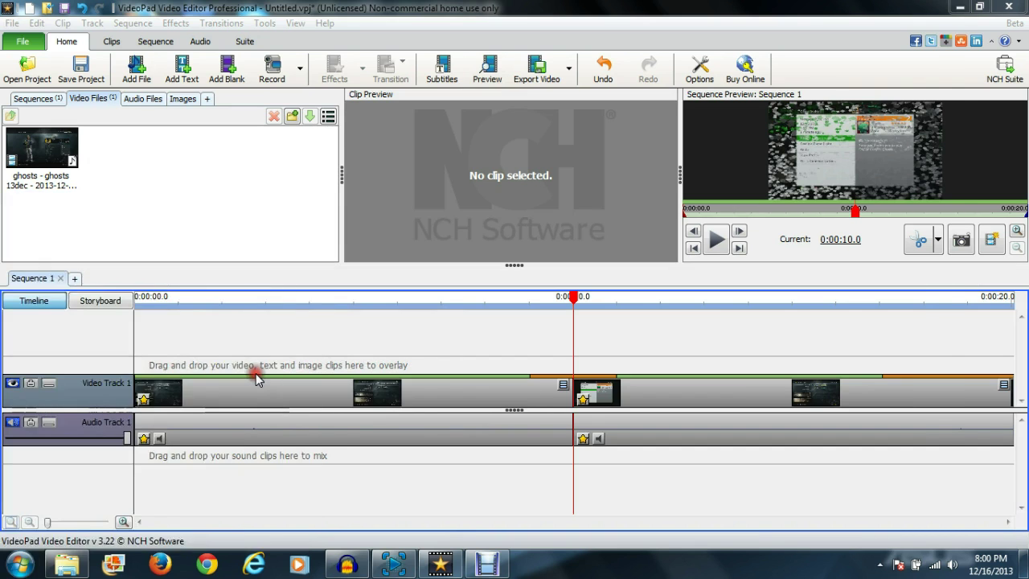
Browse DATA (D:) into the cod gameplay-videos folder, then close Explorer.
{"action": "double_click", "coordinate": [426, 124]}
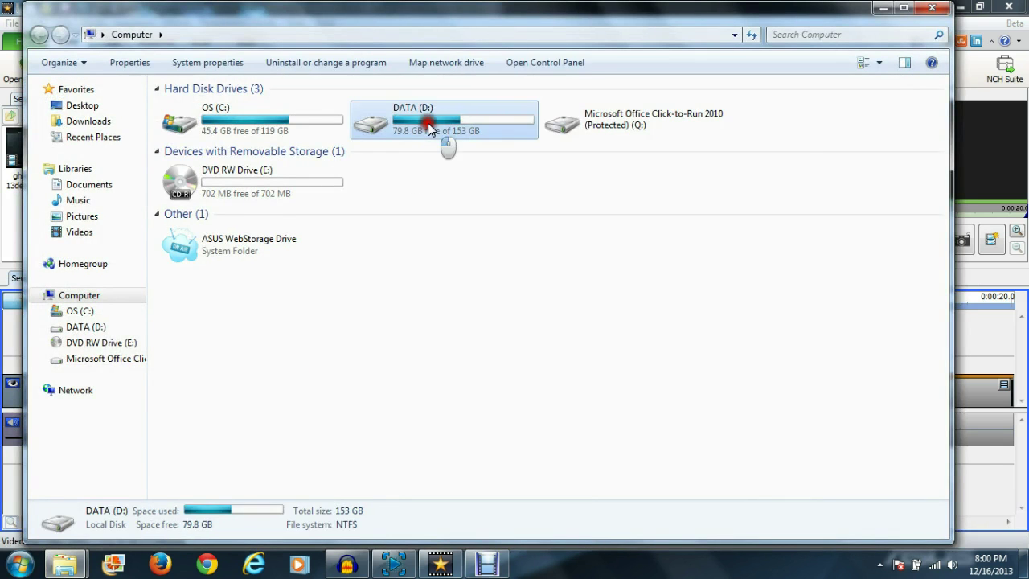
{"action": "double_click", "coordinate": [171, 121]}
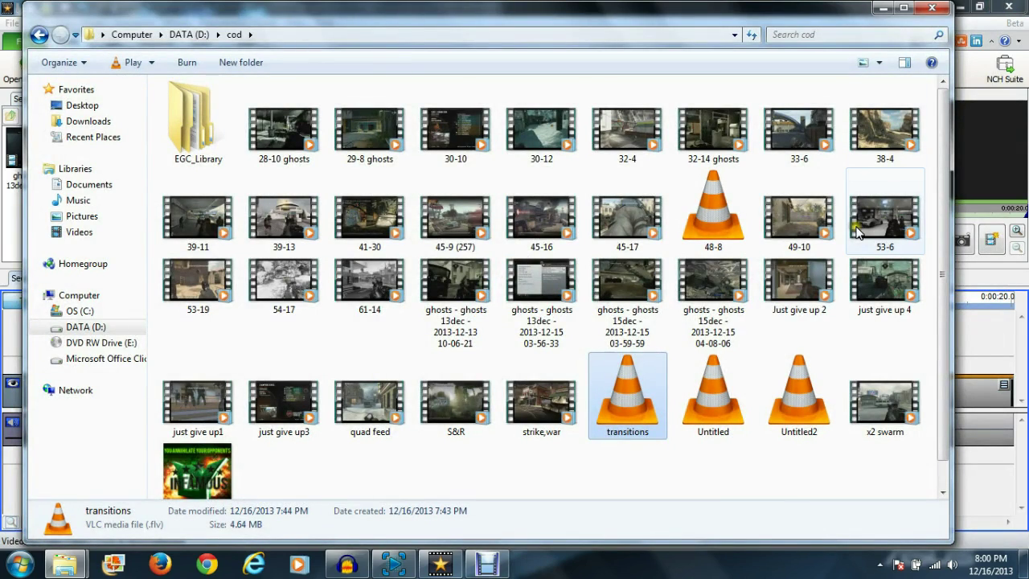
{"action": "left_click", "coordinate": [932, 9]}
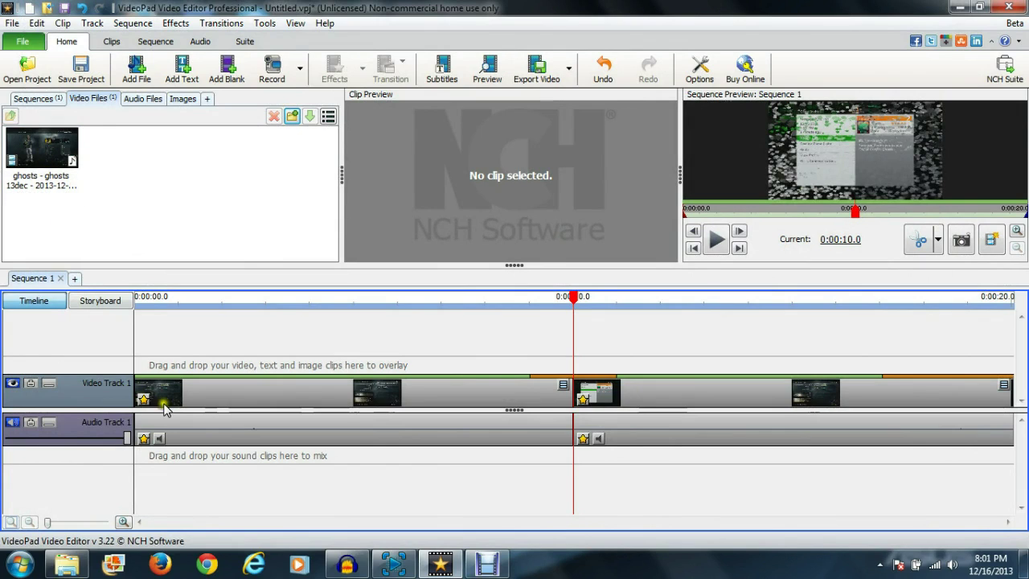
{"action": "left_click", "coordinate": [159, 431]}
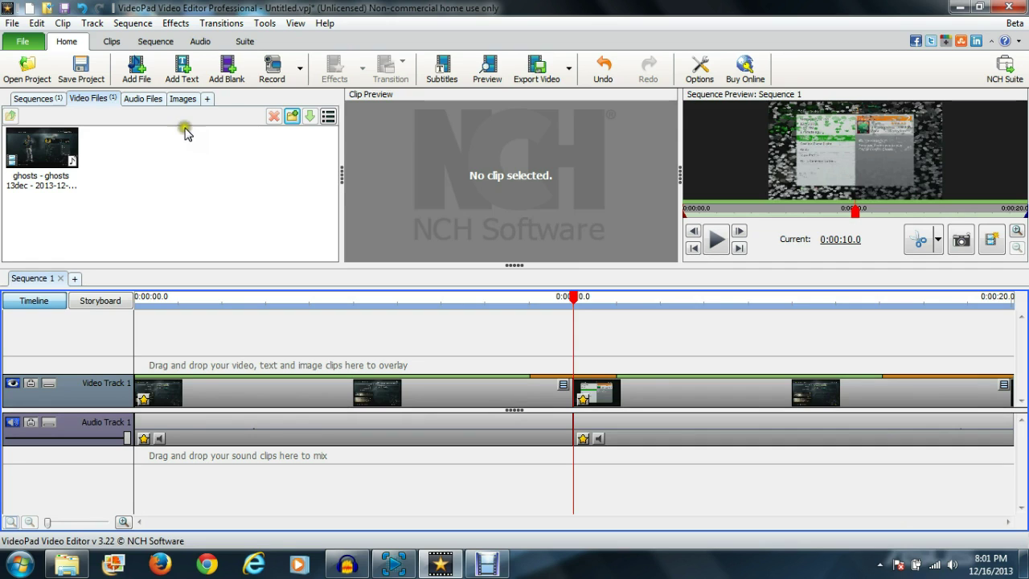
{"action": "left_click", "coordinate": [112, 43]}
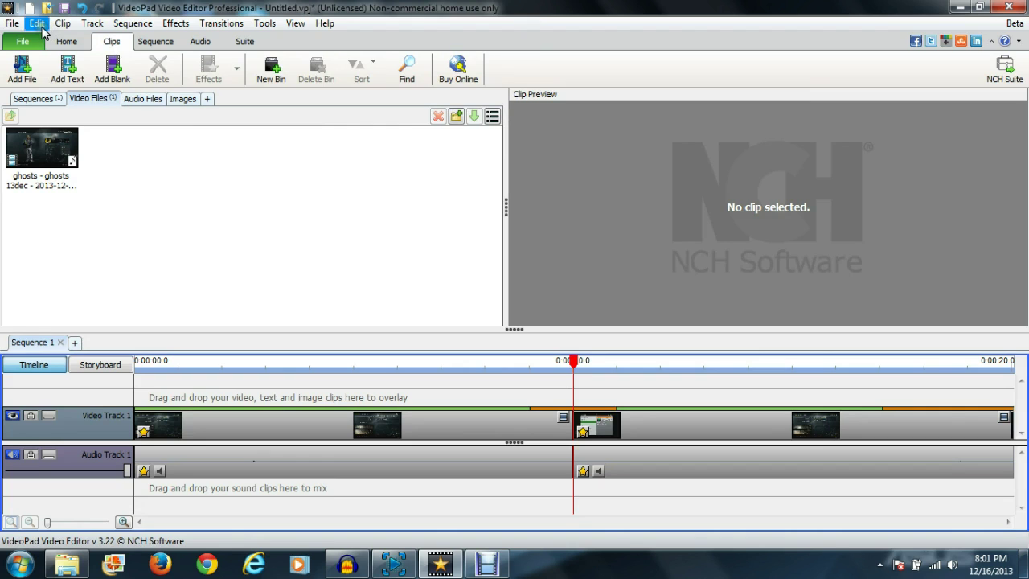
{"action": "left_click", "coordinate": [65, 43]}
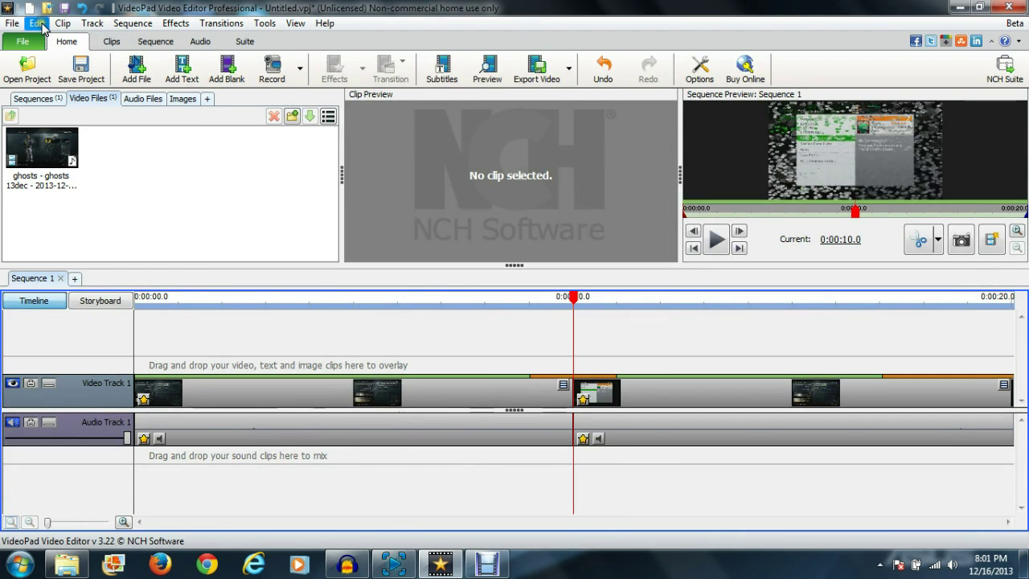
{"action": "left_click", "coordinate": [40, 24]}
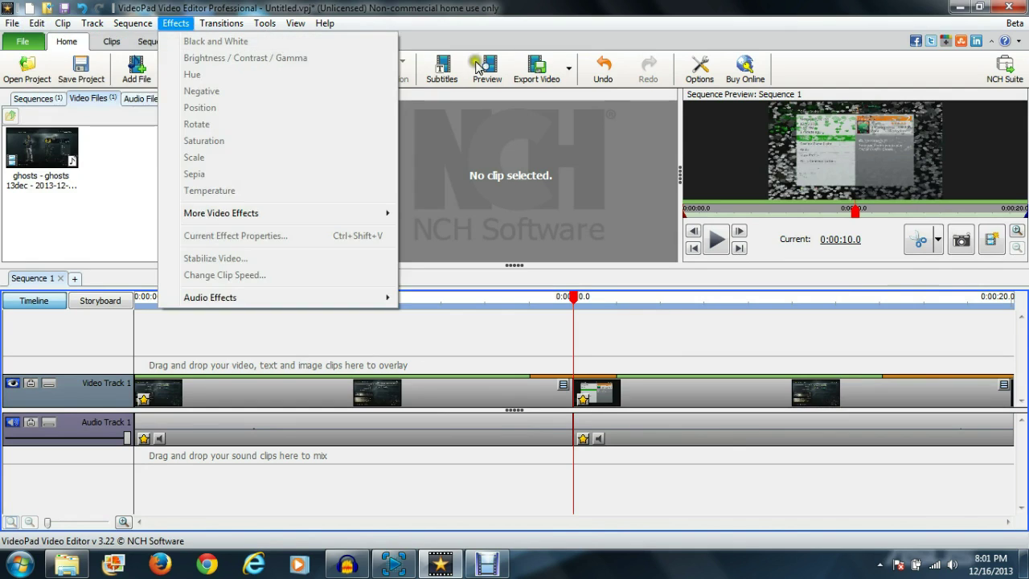
Set export for non-16:9 output to 'Fit to screen (letterbox / pillarbox)' in Options and apply.
{"action": "left_click", "coordinate": [707, 41]}
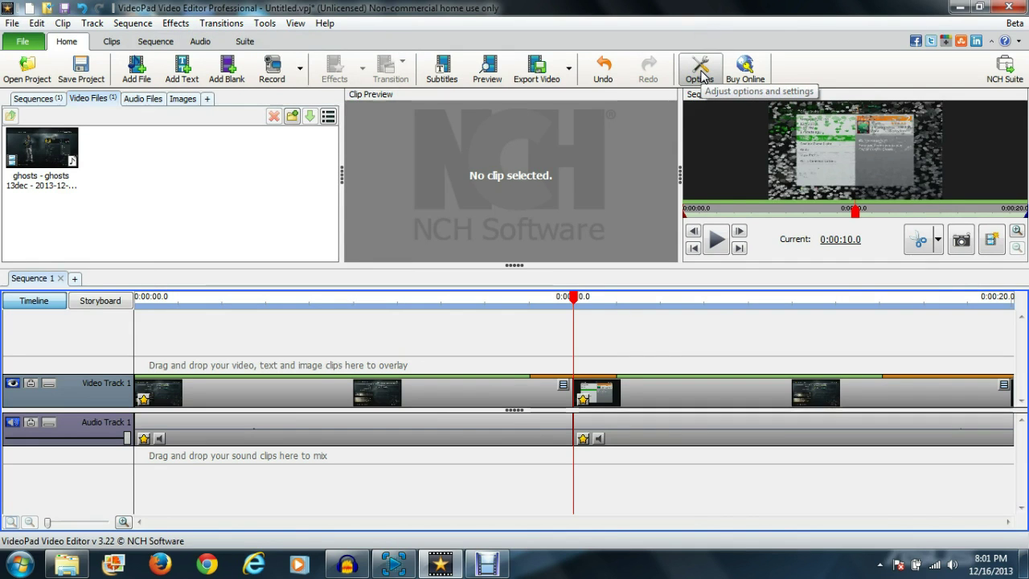
{"action": "left_click", "coordinate": [698, 69]}
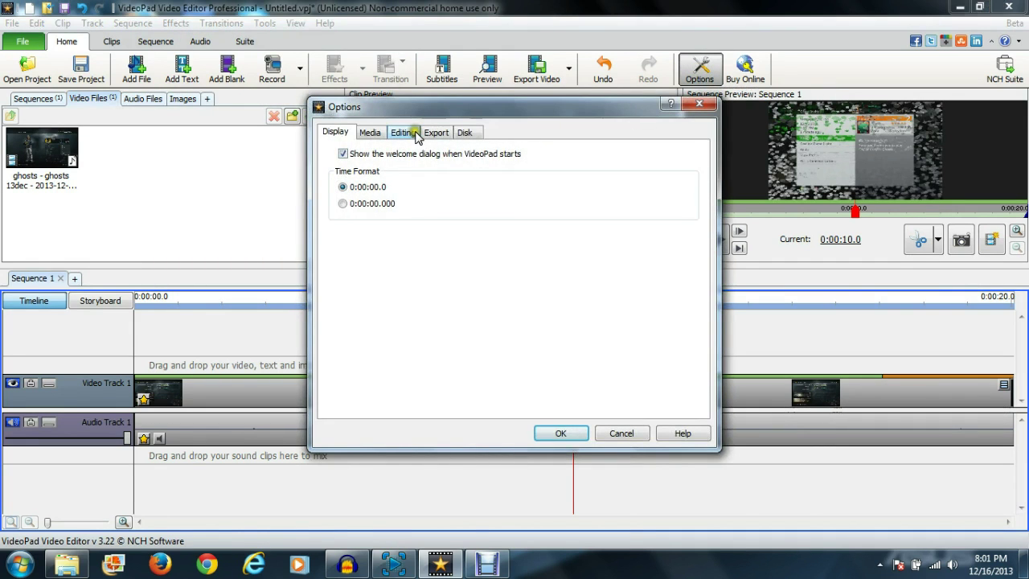
{"action": "left_click", "coordinate": [403, 133]}
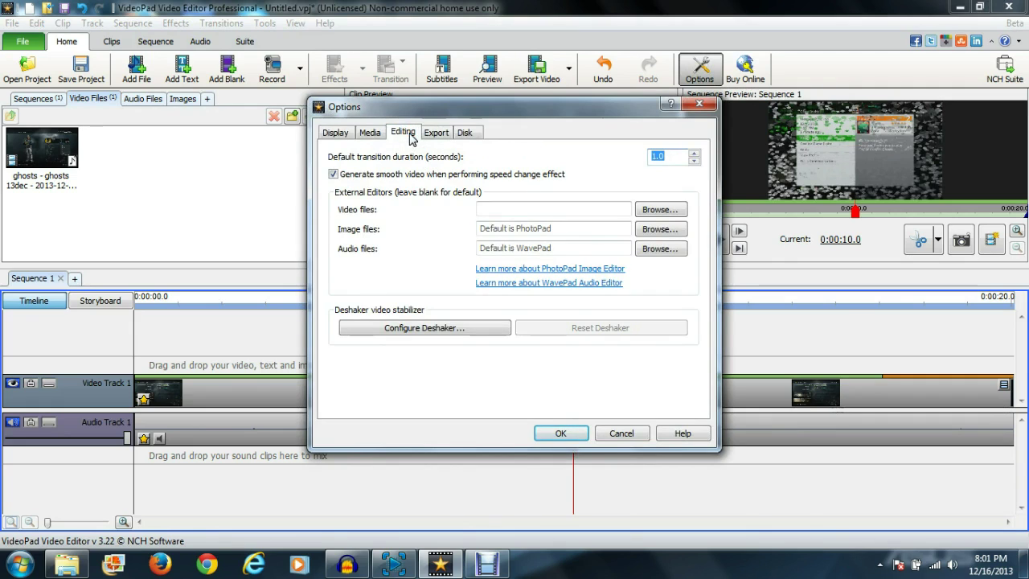
{"action": "left_click", "coordinate": [436, 133]}
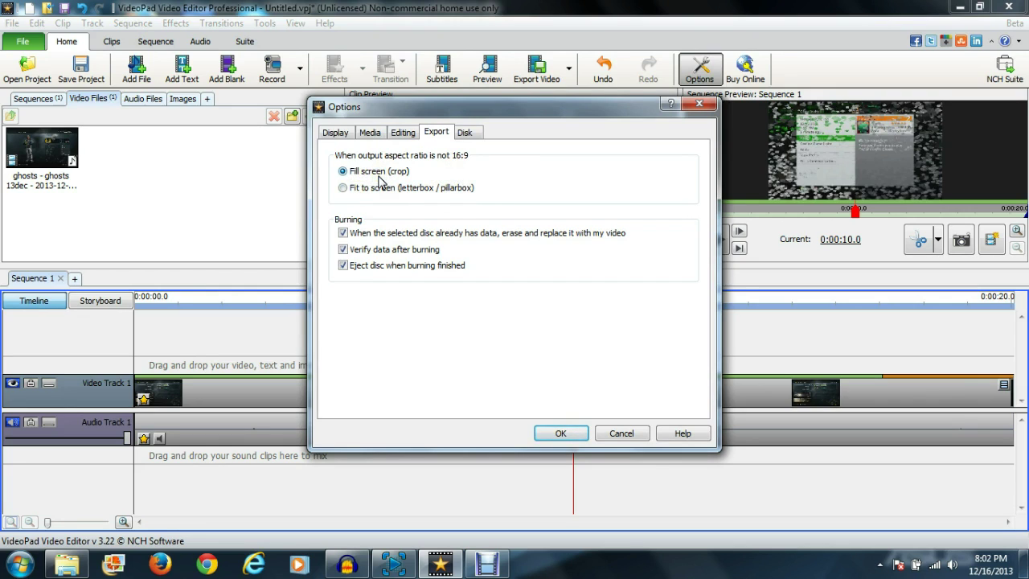
{"action": "left_click", "coordinate": [343, 189]}
{"action": "left_click", "coordinate": [565, 430]}
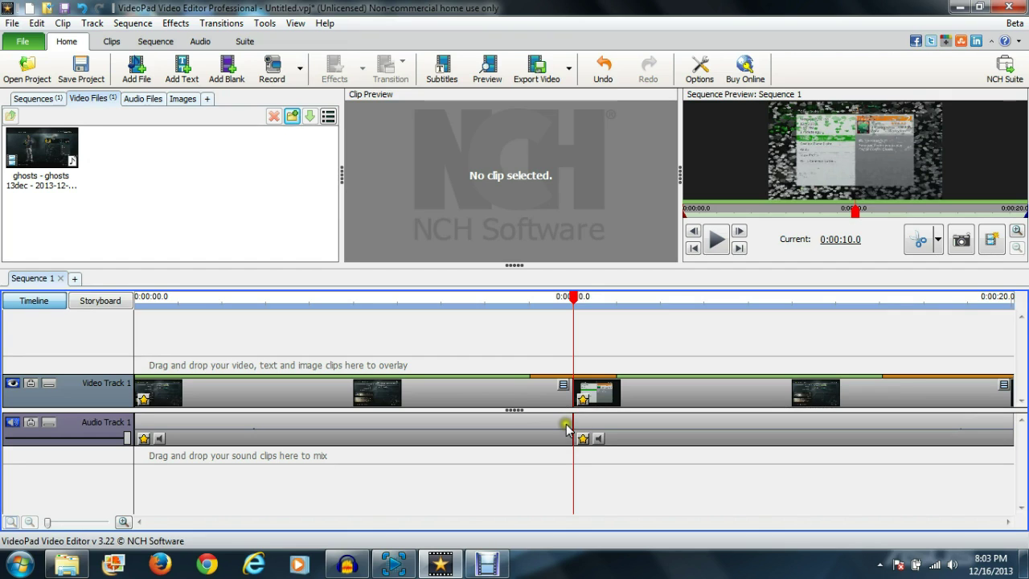
{"action": "left_click", "coordinate": [531, 446]}
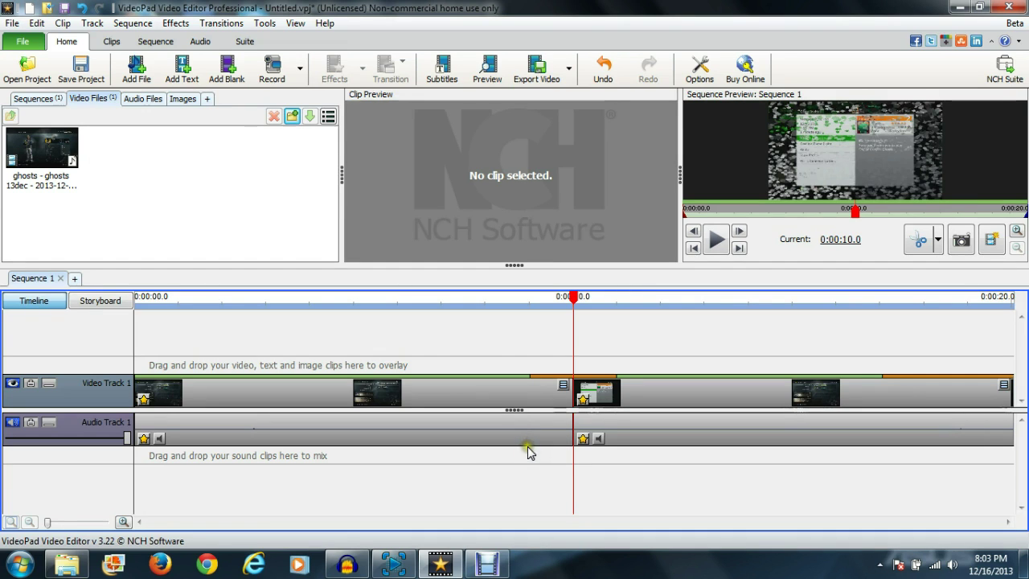
{"action": "left_click", "coordinate": [510, 487]}
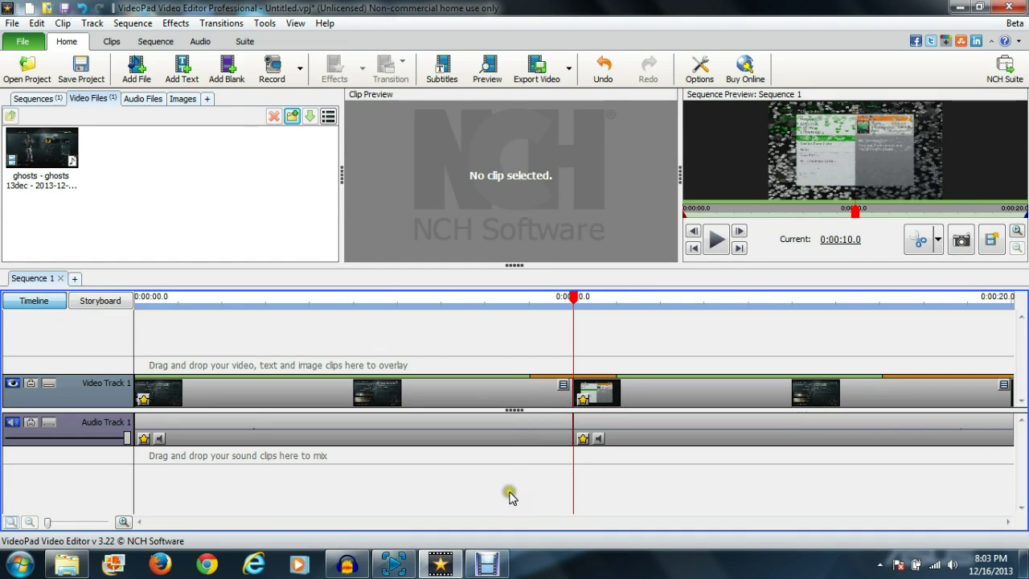
{"action": "left_click", "coordinate": [516, 500]}
{"action": "left_click", "coordinate": [508, 513]}
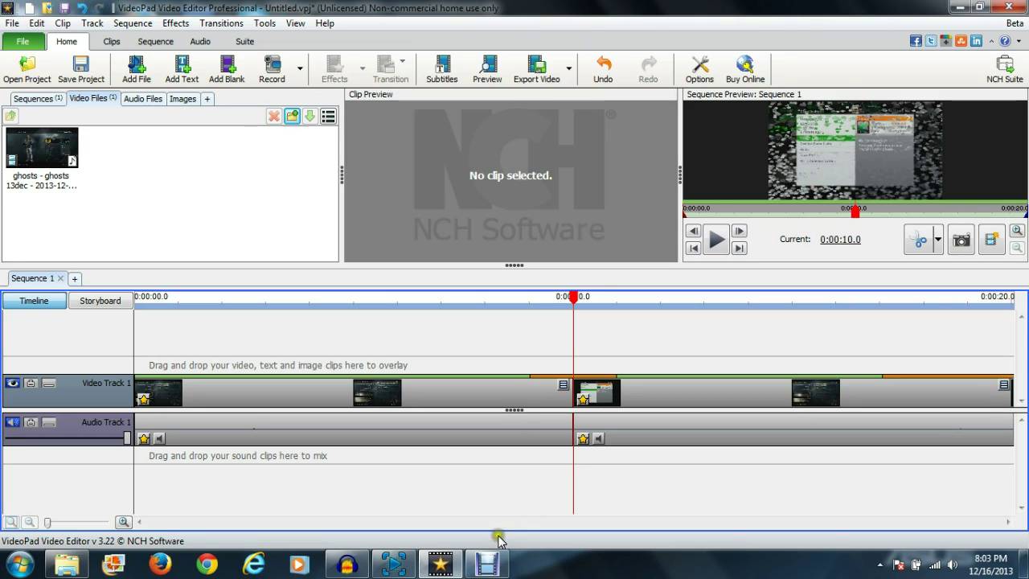